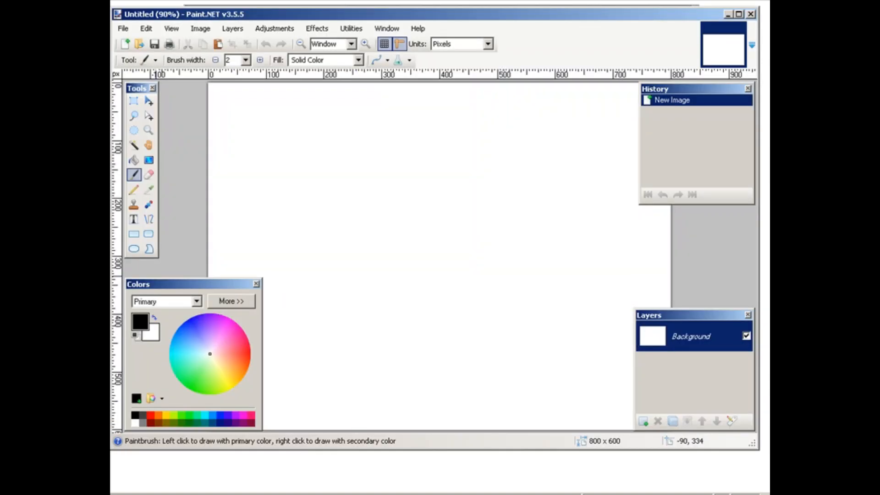
Step: Paste the copied screenshot into the blank image, keeping the canvas size
left_click(147, 28)
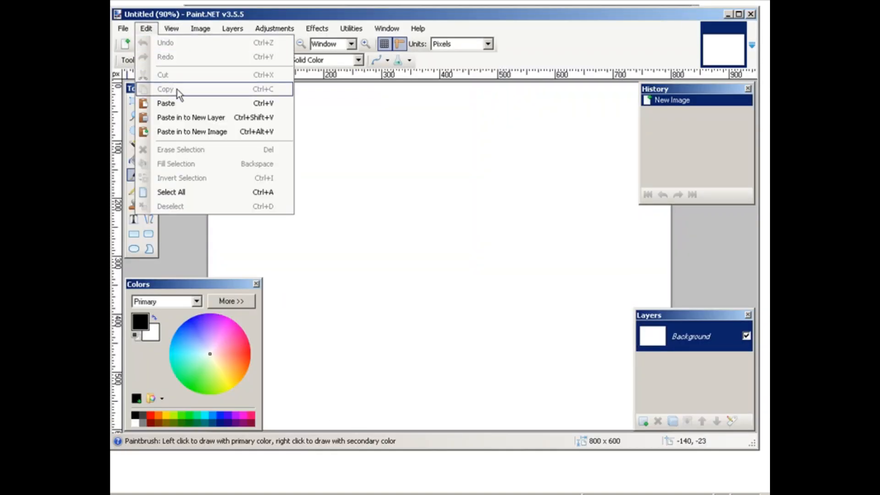
left_click(181, 103)
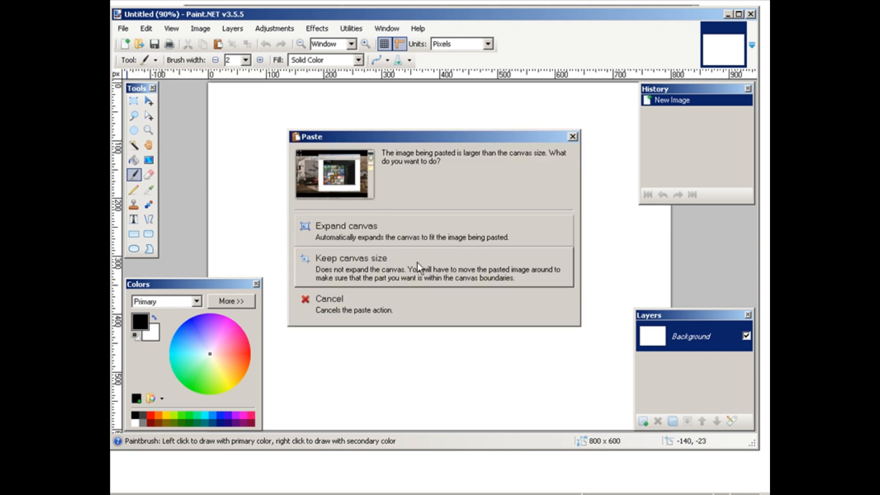
left_click(379, 260)
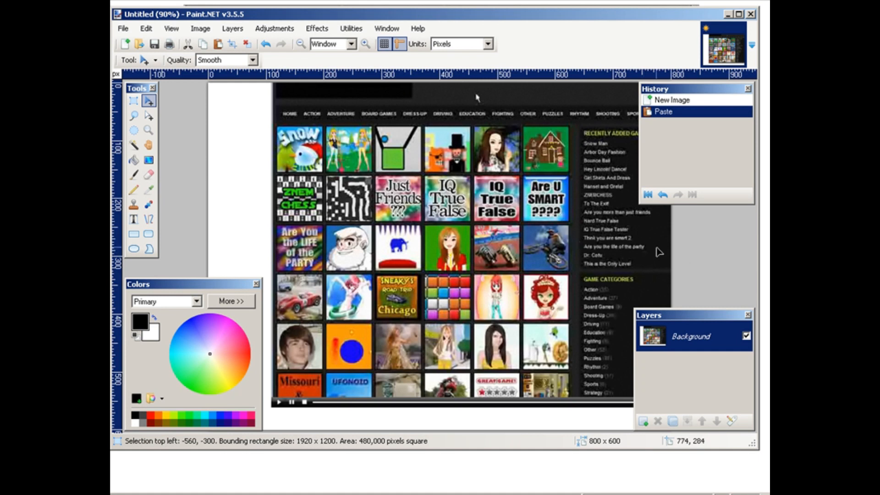
Step: Move the History, Layers and Colors windows aside to uncover the pasted screenshot
left_click_drag(681, 90, 751, 95)
left_click_drag(690, 316, 752, 316)
left_click(213, 281)
left_click_drag(213, 281, 168, 281)
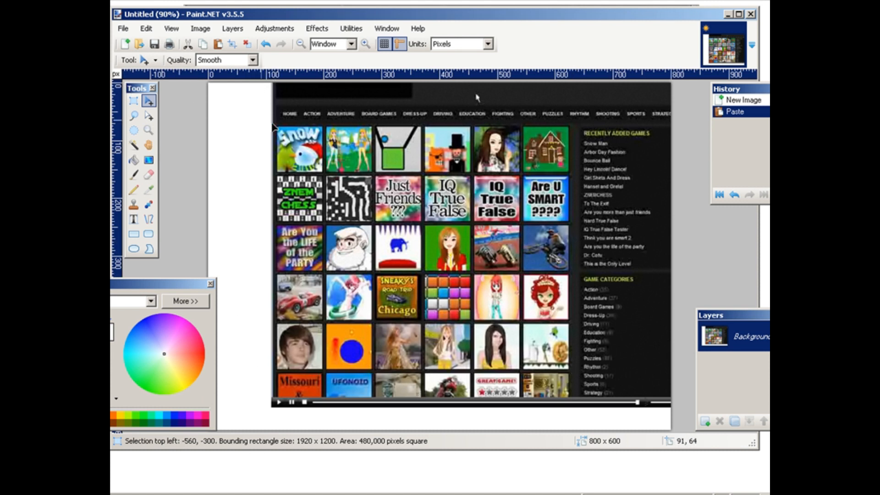
Step: Select the video picture without its player bar, about 689 x 545 pixels, and crop the image to it
left_click(134, 101)
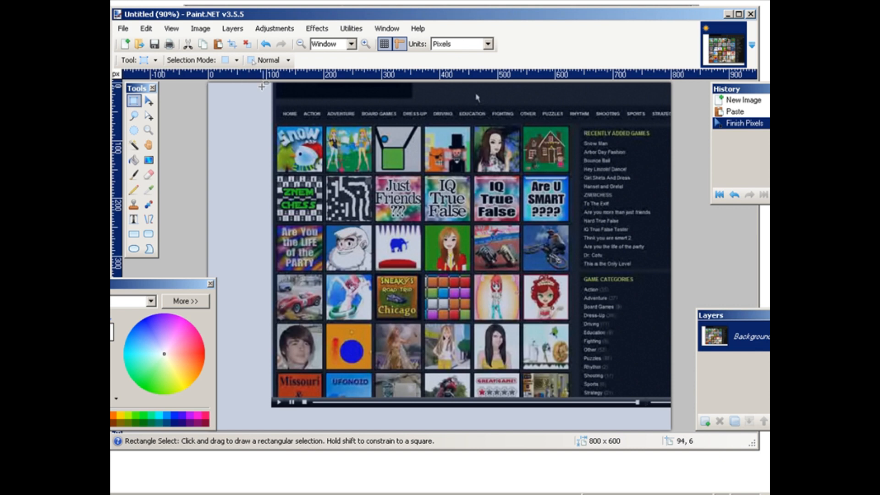
left_click_drag(274, 83, 674, 398)
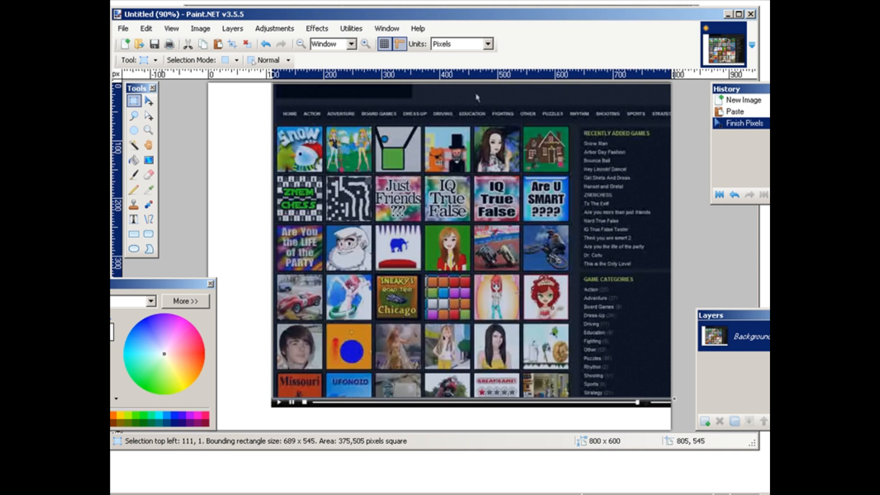
left_click_drag(674, 399, 675, 399)
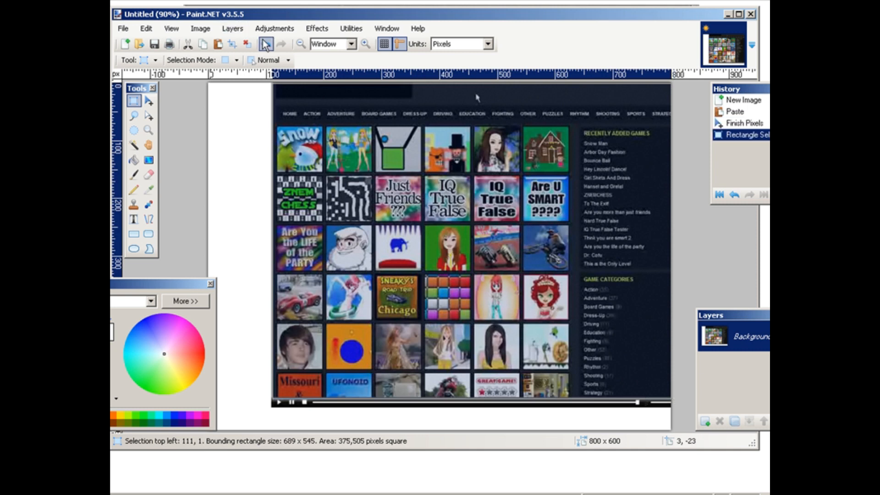
left_click(214, 29)
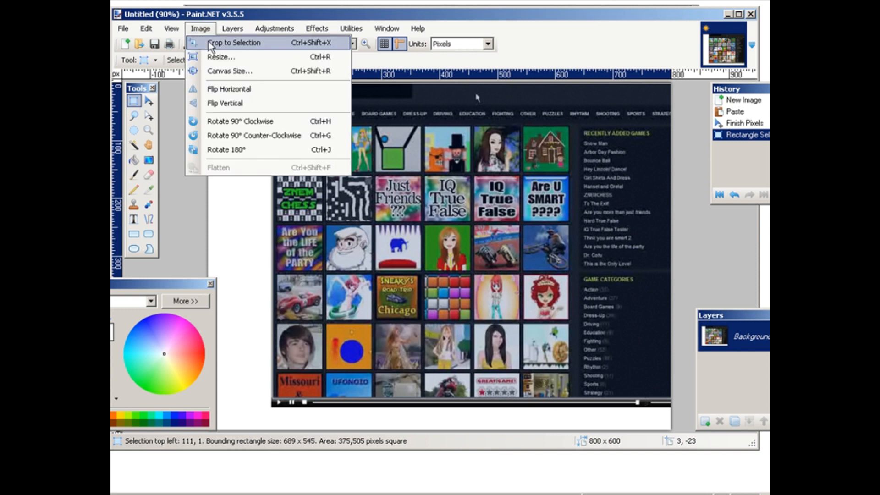
left_click(219, 40)
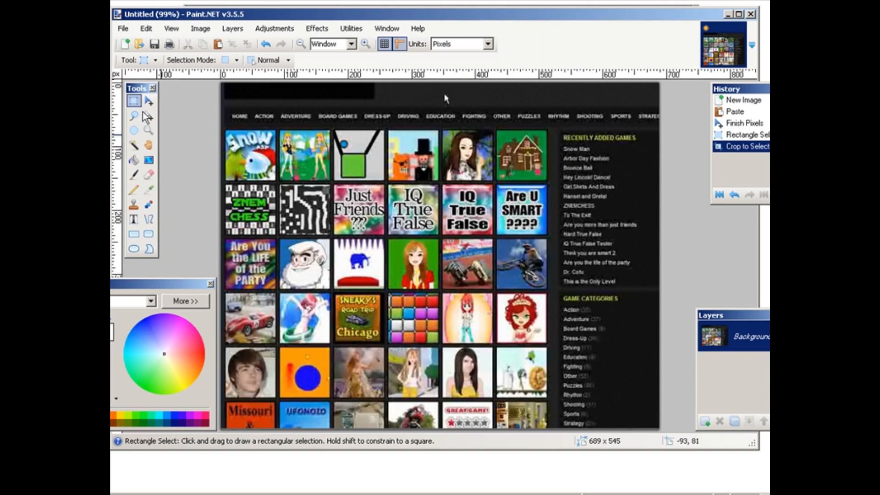
Step: Resize the cropped image to a width of 120 pixels, maintaining the aspect ratio
left_click(200, 29)
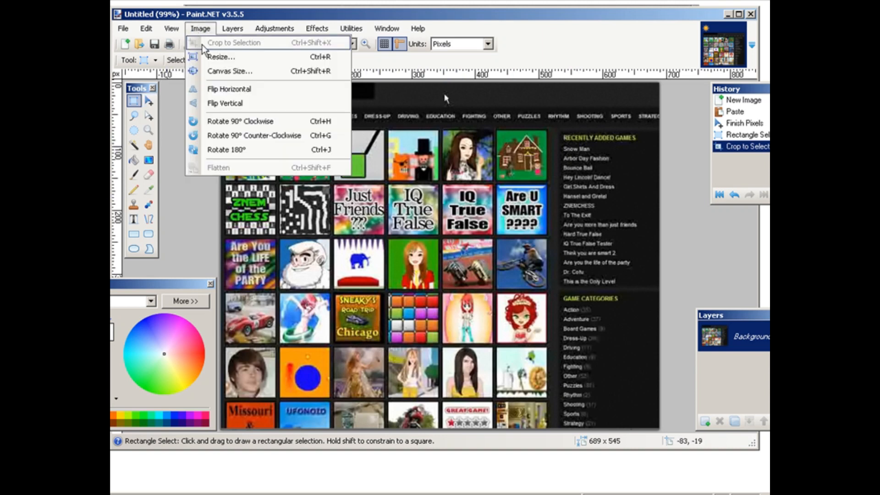
left_click(207, 57)
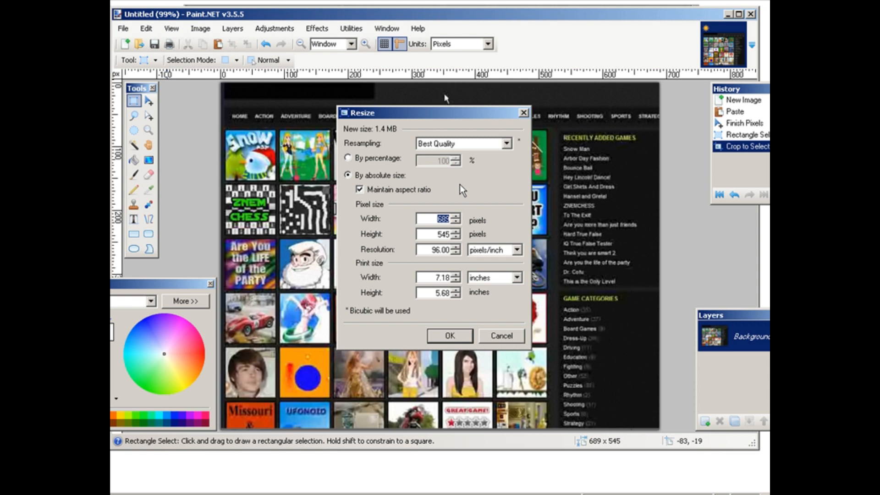
type("120")
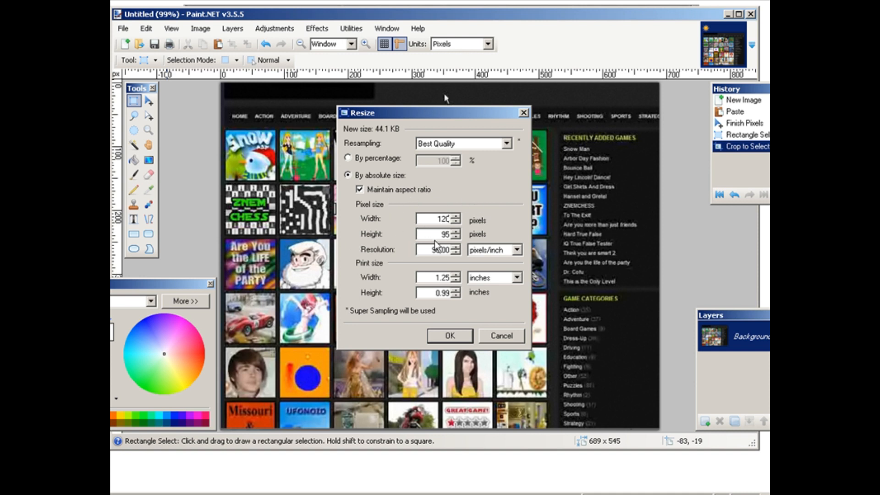
left_click(468, 337)
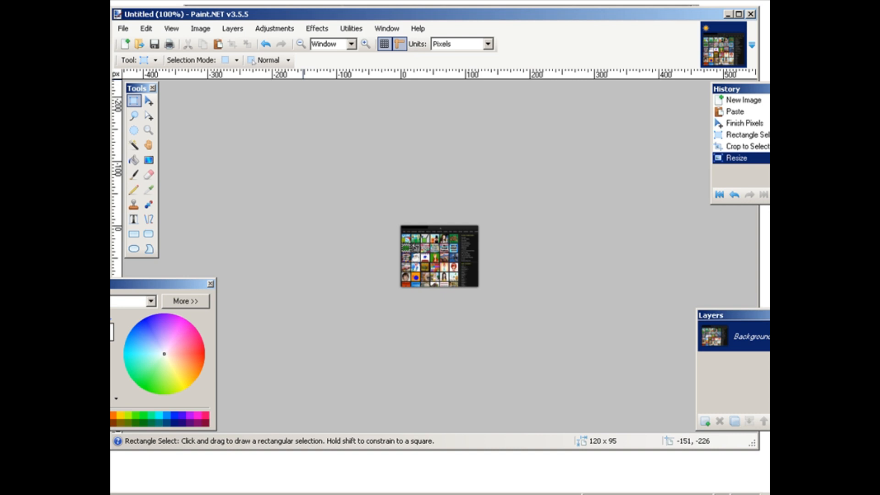
Step: Save the image in the thumbs folder as a JPEG named vidthumb with quality 95
left_click(125, 28)
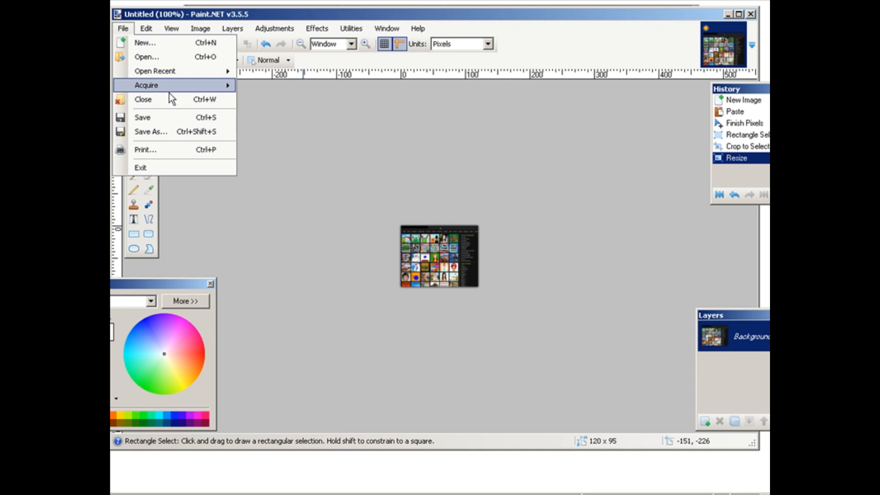
left_click(173, 132)
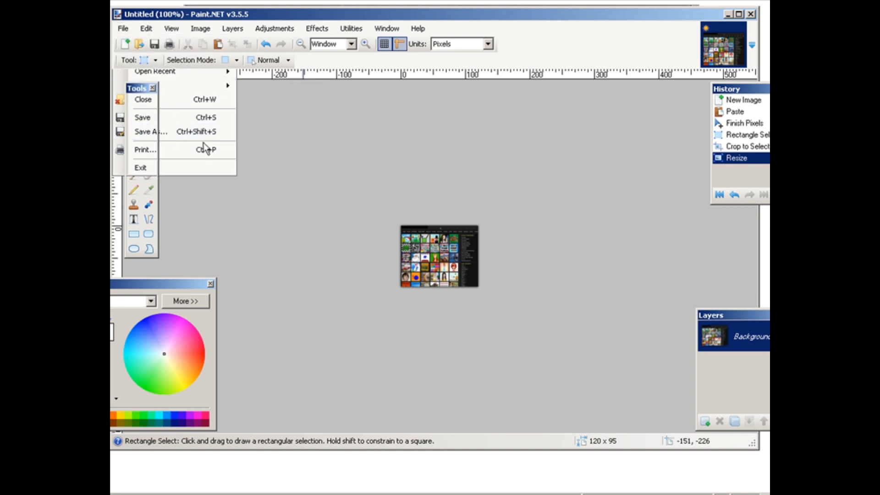
left_click(264, 285)
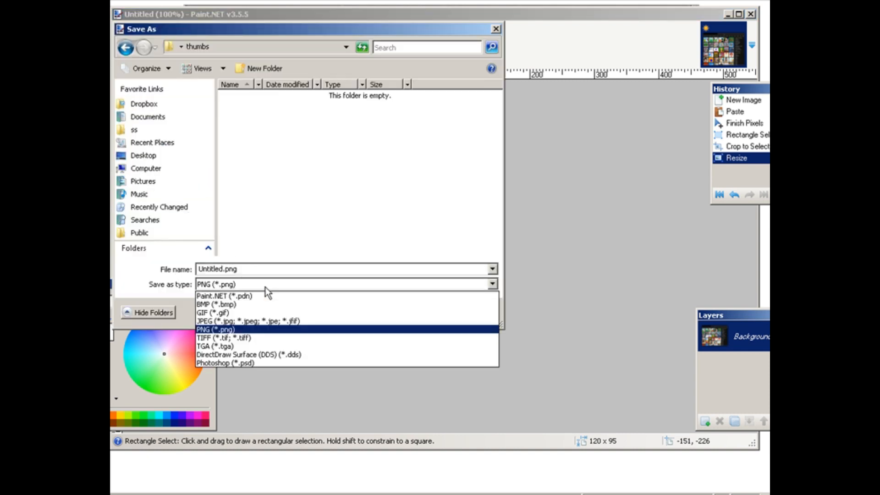
left_click(262, 319)
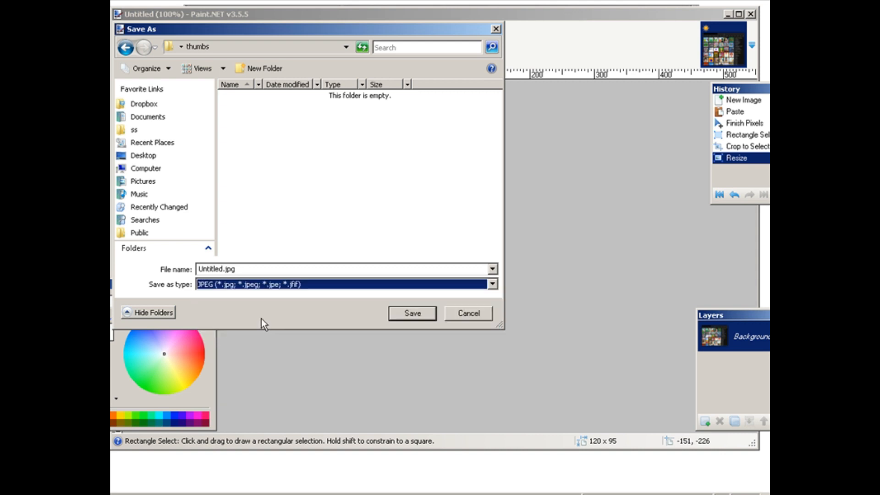
double_click(243, 269)
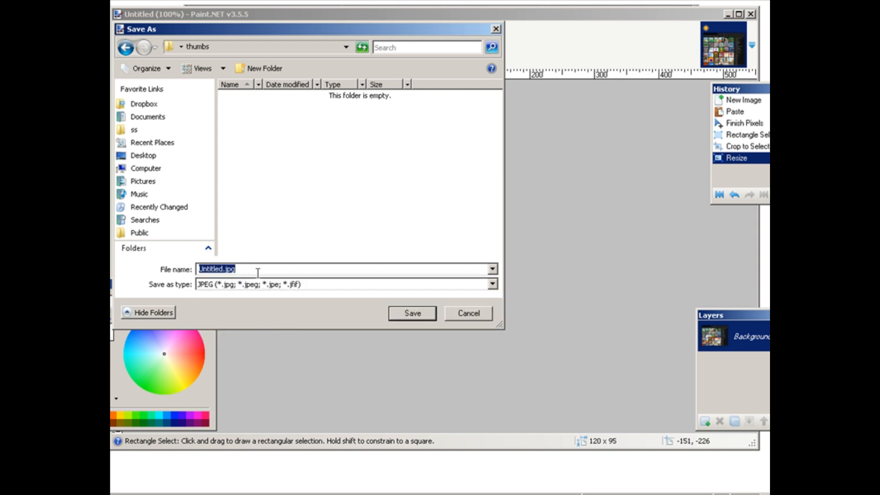
type("vi")
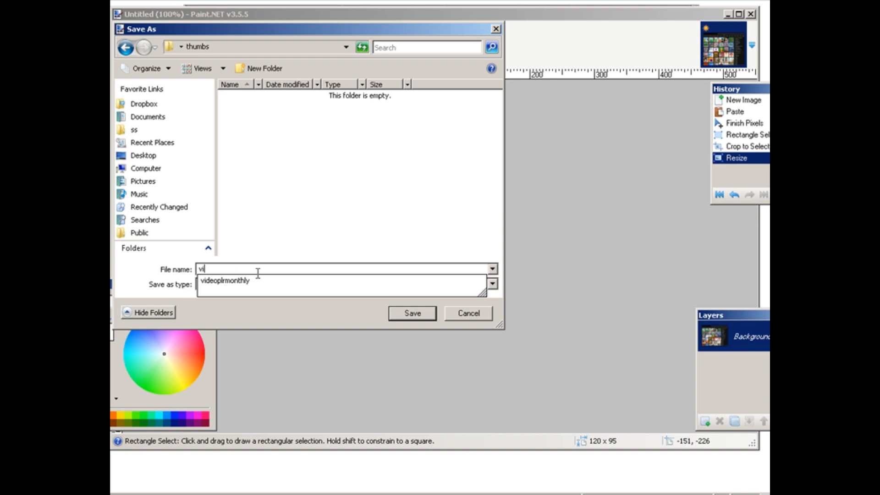
type("dthu")
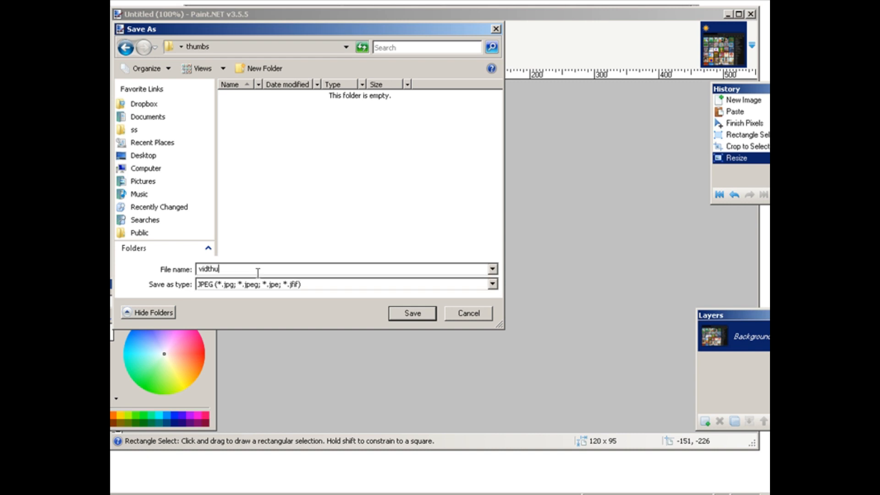
type("mb")
left_click(403, 313)
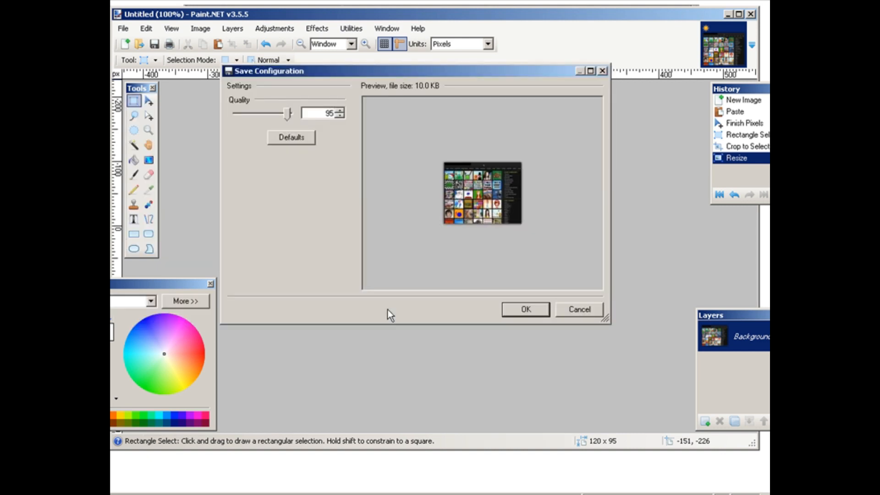
left_click(524, 312)
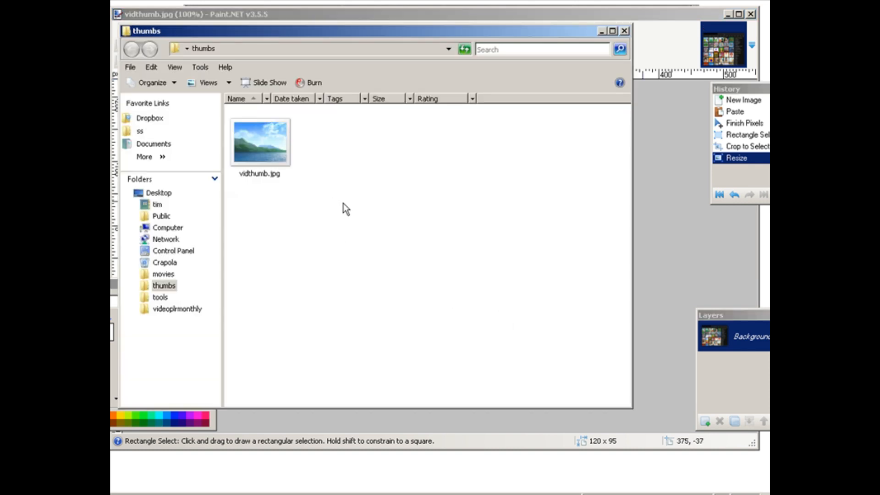
Step: Open vidthumb.jpg from the thumbs folder to check the saved thumbnail, and close the viewer
double_click(279, 150)
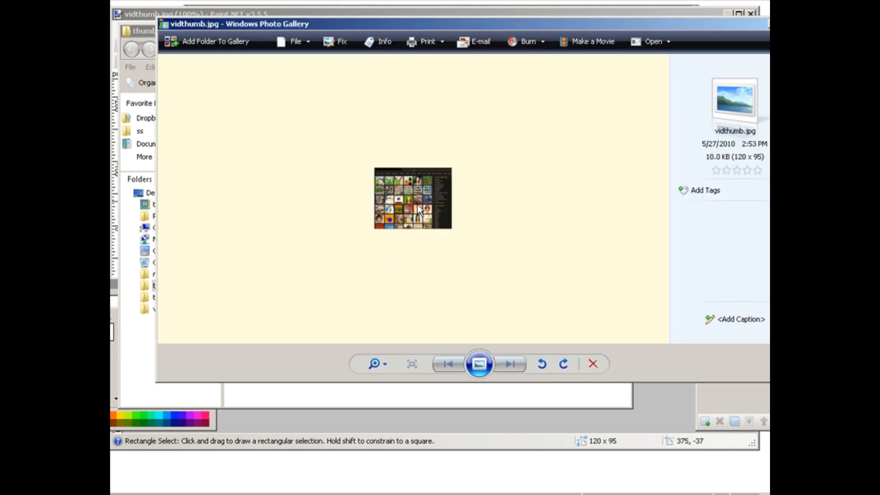
left_click(768, 23)
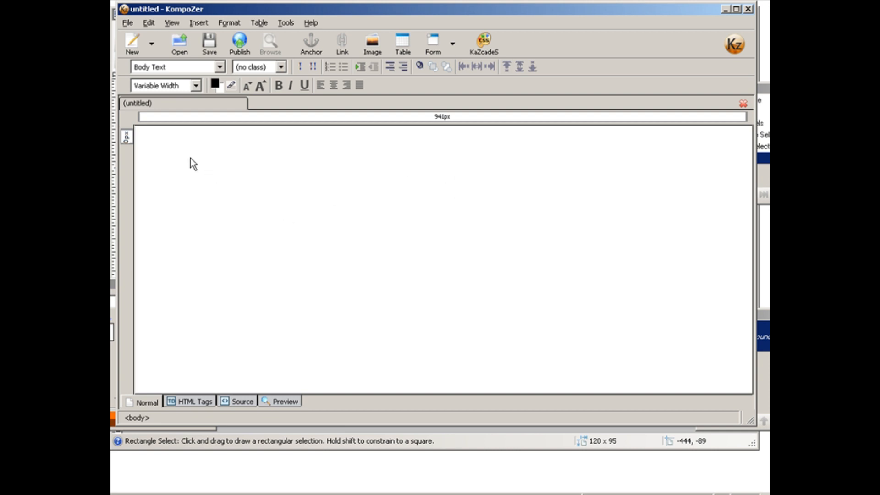
Step: In KompoZer, add two blank lines to the untitled page and choose vidthumb.jpg from the thumbs folder as the image to insert
key("Return")
key("Return")
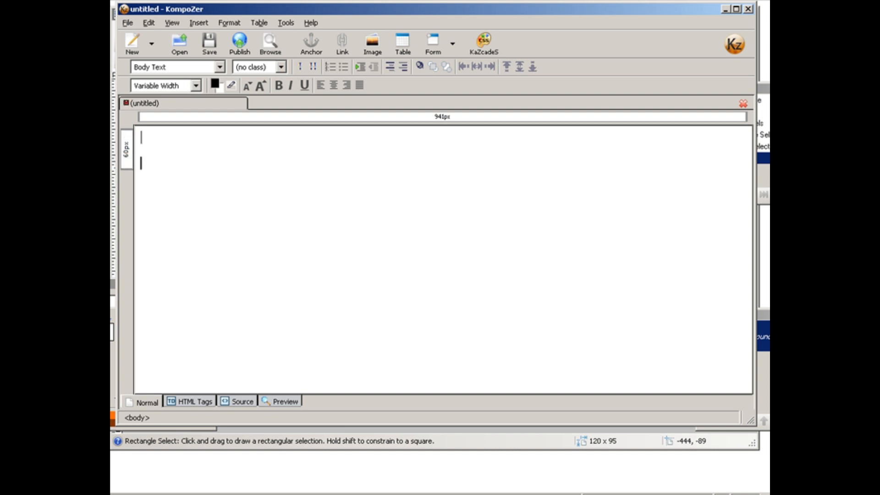
left_click(378, 48)
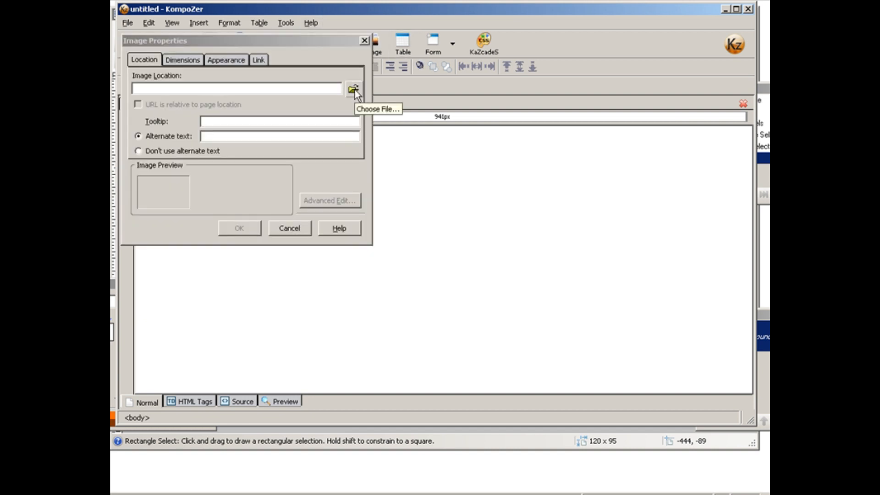
left_click(354, 90)
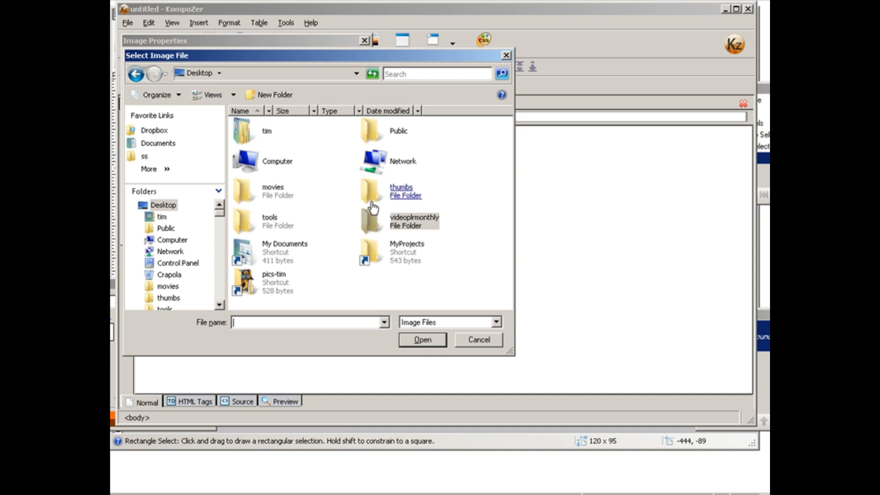
left_click(402, 197)
double_click(402, 197)
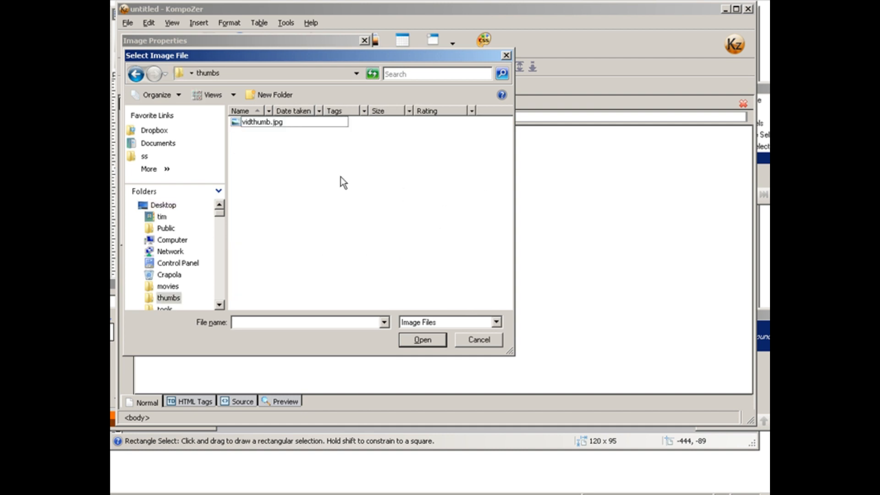
double_click(275, 124)
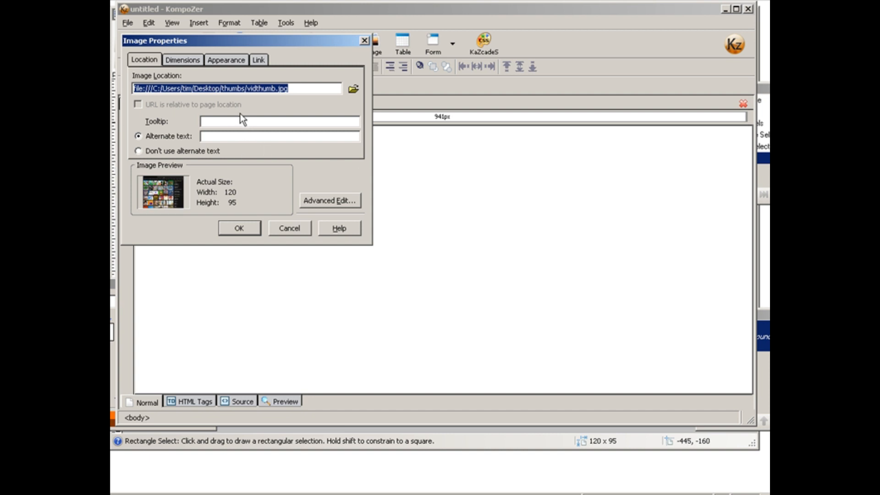
Step: Set the image to use no alternate text, paste the copied address as its link, and insert it
left_click(138, 151)
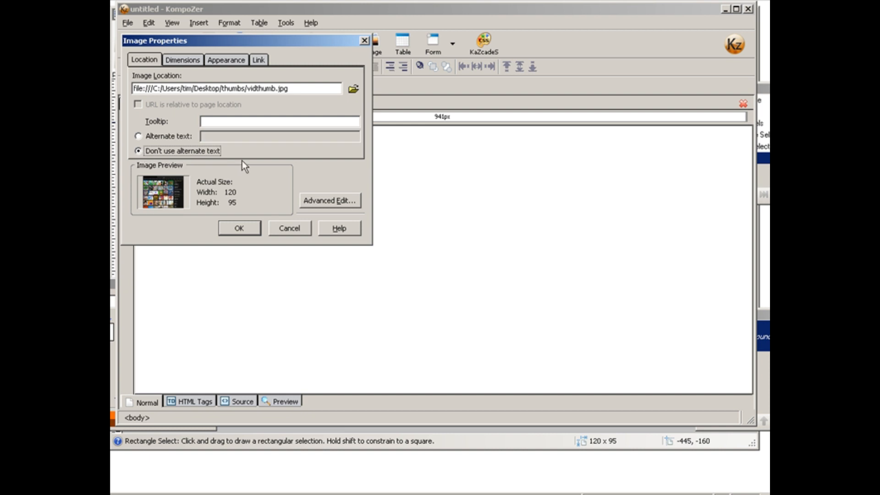
left_click(258, 60)
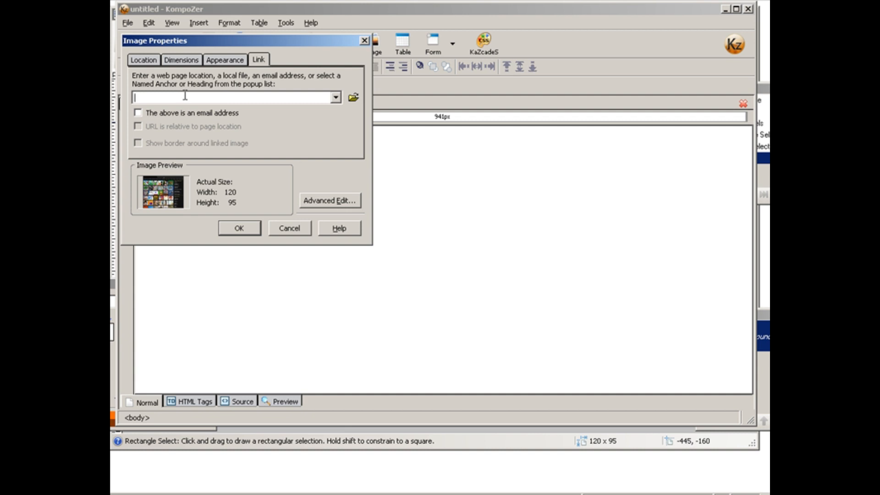
key("ctrl+v")
left_click(235, 225)
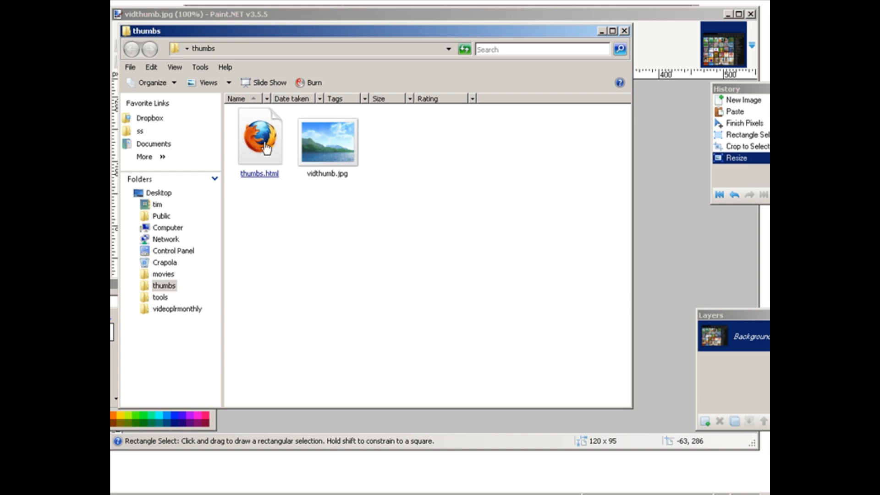
Step: Open thumbs.html in the browser, follow the thumbnail's link to test it, and return to the thumbnail page
left_click(266, 148)
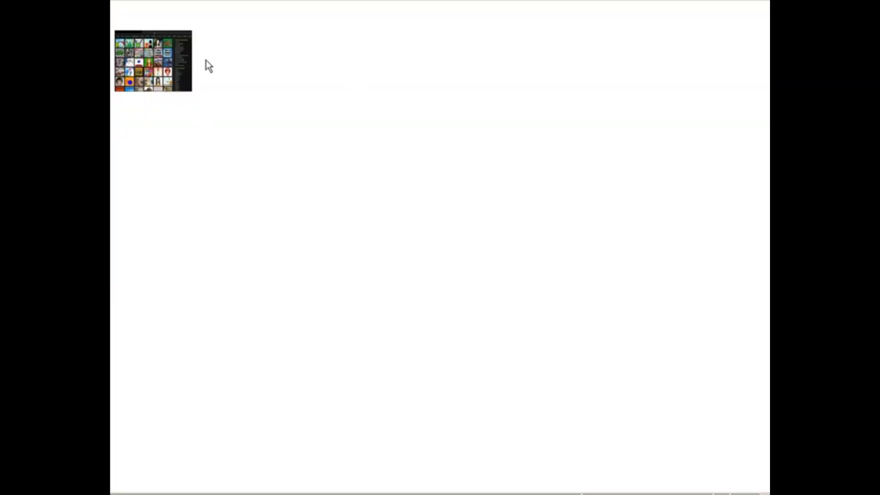
left_click(147, 62)
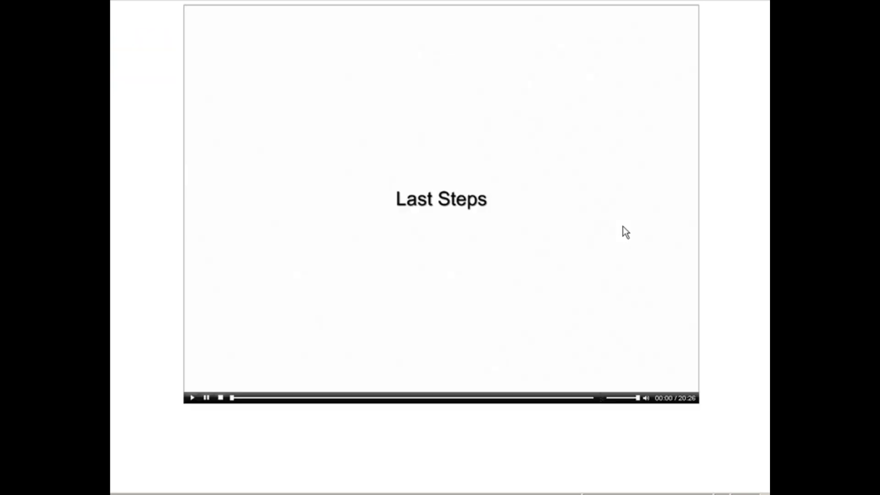
key("alt+Left")
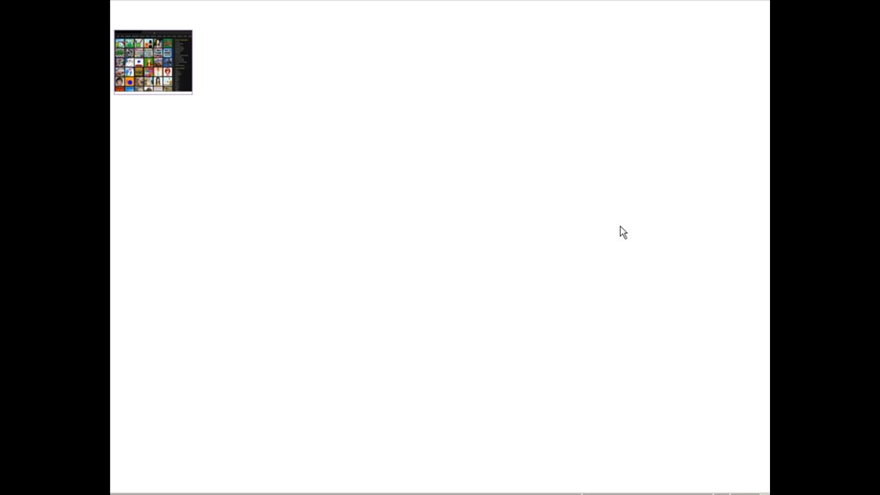